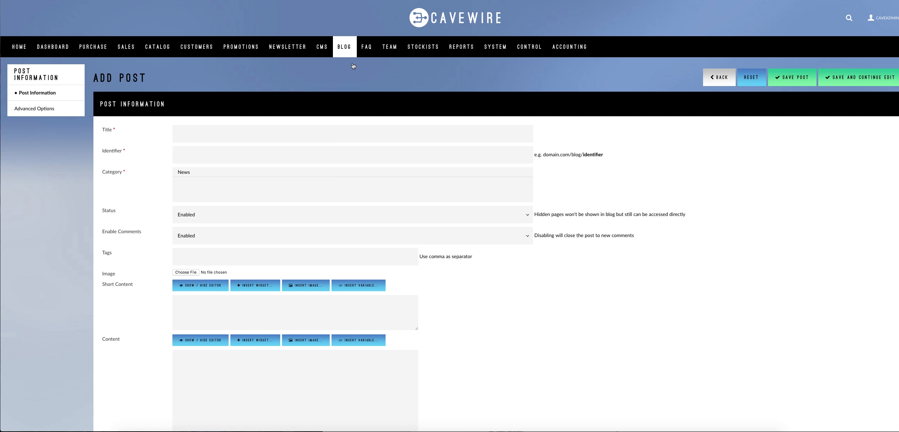
pyautogui.scroll(-5, 424, 136)
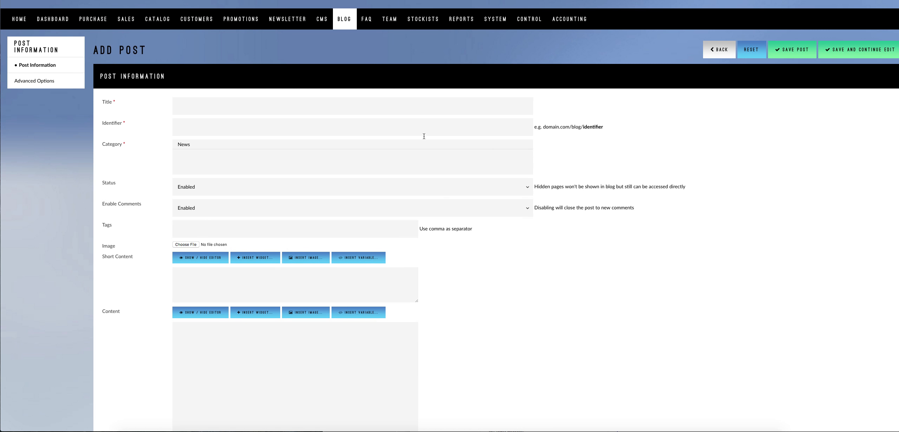
pyautogui.scroll(5, 423, 136)
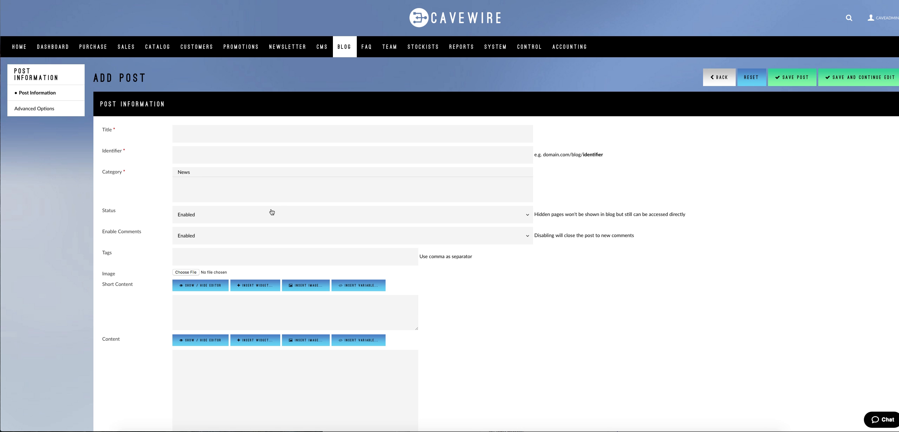
pyautogui.click(197, 174)
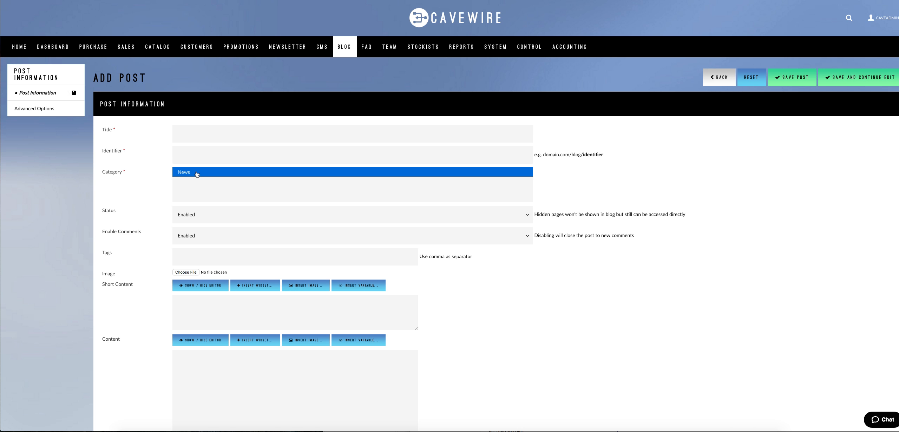
pyautogui.click(142, 189)
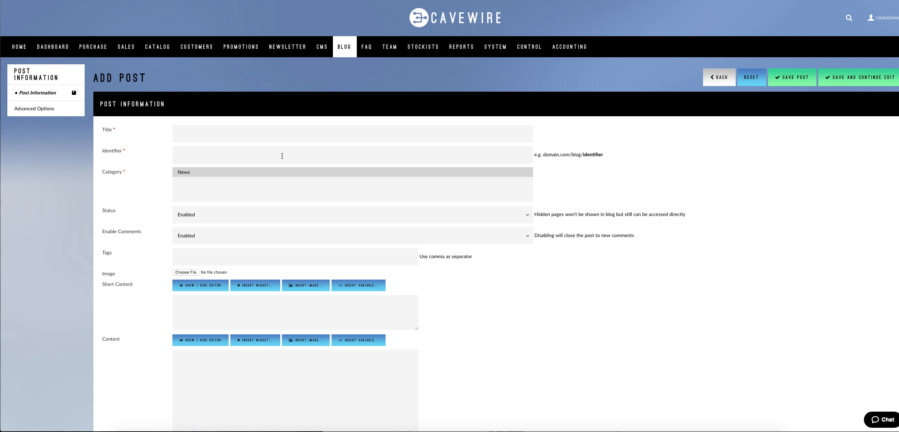
# Step: Start a new blog category titled "Team News" with the identifier team-news
pyautogui.moveTo(344, 47)
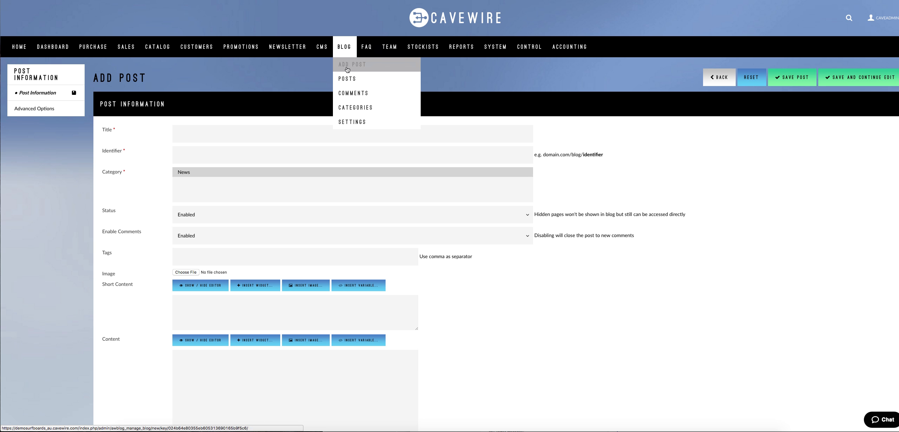
pyautogui.click(376, 114)
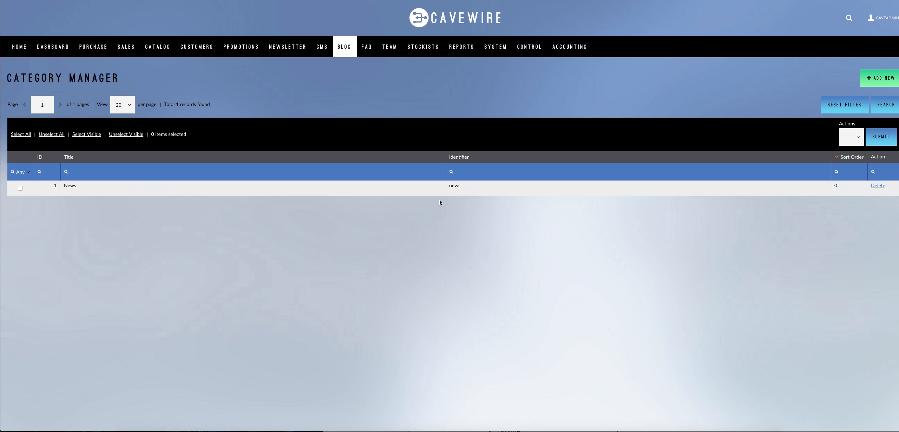
pyautogui.click(876, 81)
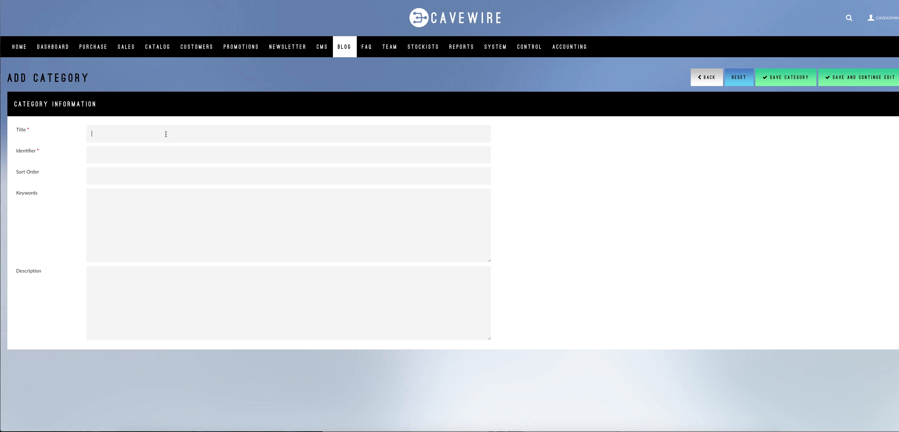
pyautogui.write('Team News')
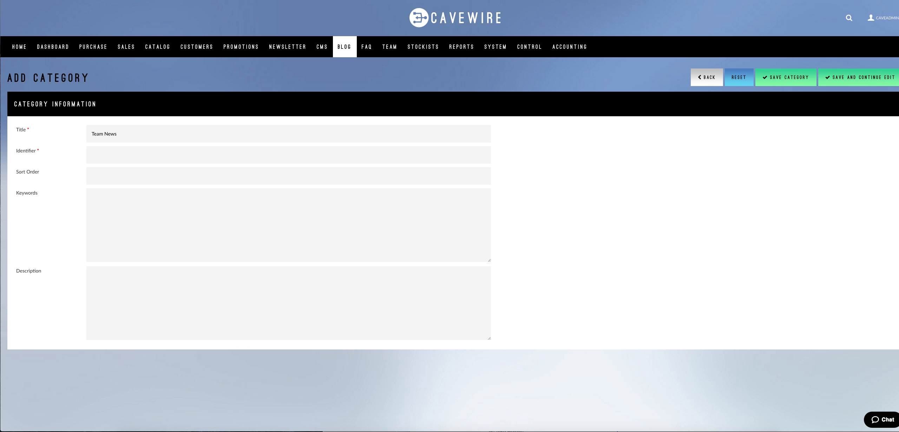
pyautogui.write('team')
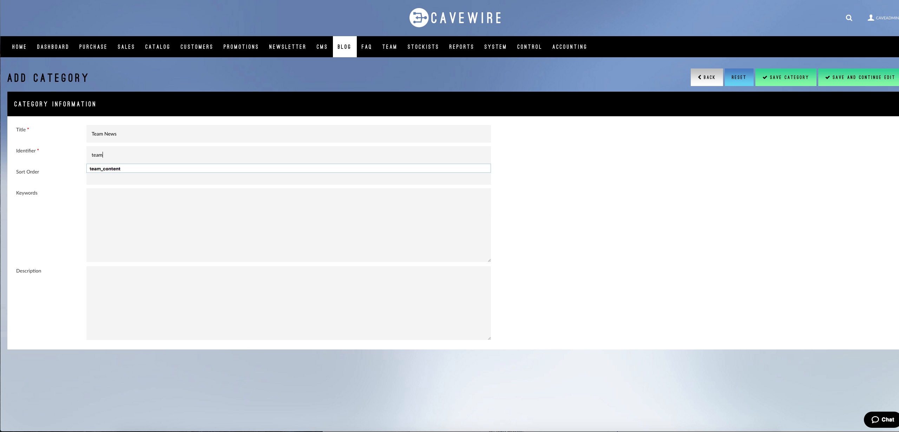
pyautogui.write('-news')
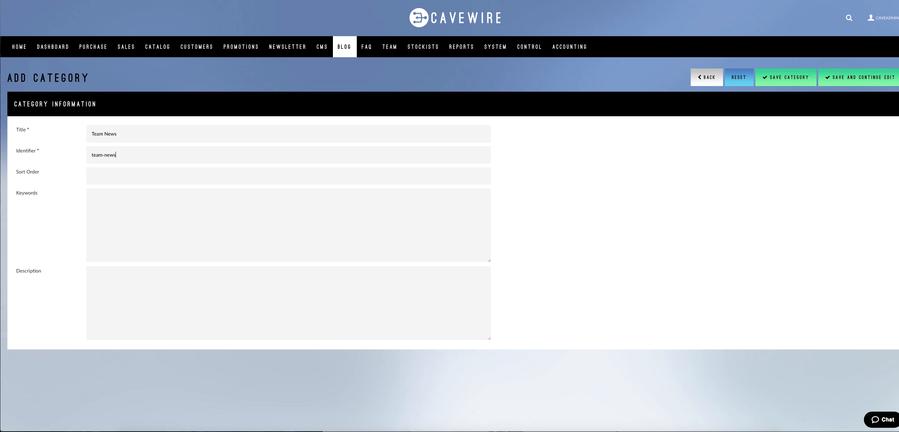
# Step: Describe the category as "Check out all the latest Team News from Demo Surfboards." and save it
pyautogui.click(197, 283)
pyautogui.write('Check out all the latett Team News from Demo Surfboar')
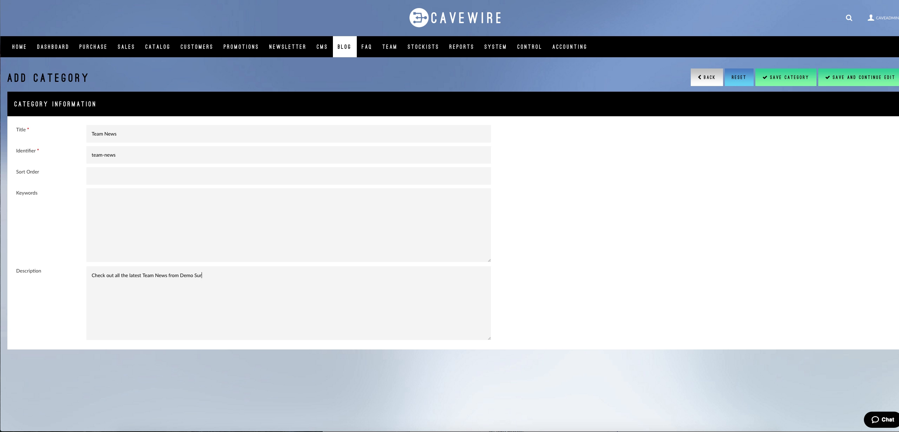
pyautogui.write('ds.')
pyautogui.click(785, 84)
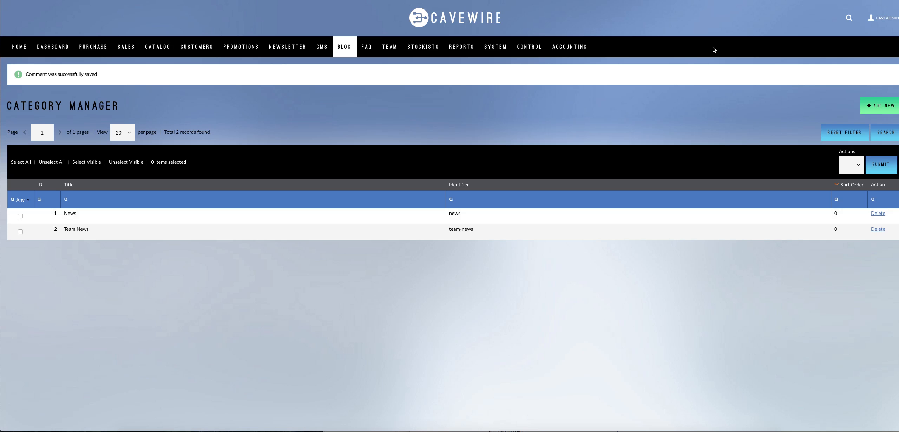
# Step: Start a new blog post titled "How it works" with the identifier how-it-works in the News category
pyautogui.moveTo(349, 53)
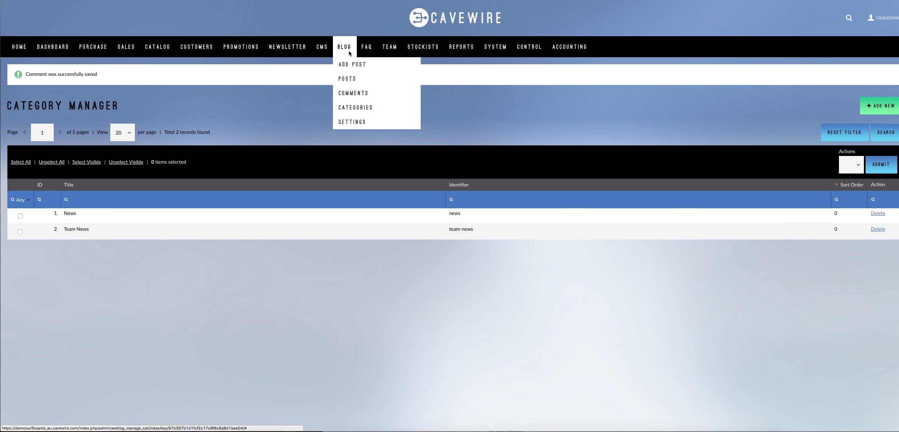
pyautogui.click(347, 67)
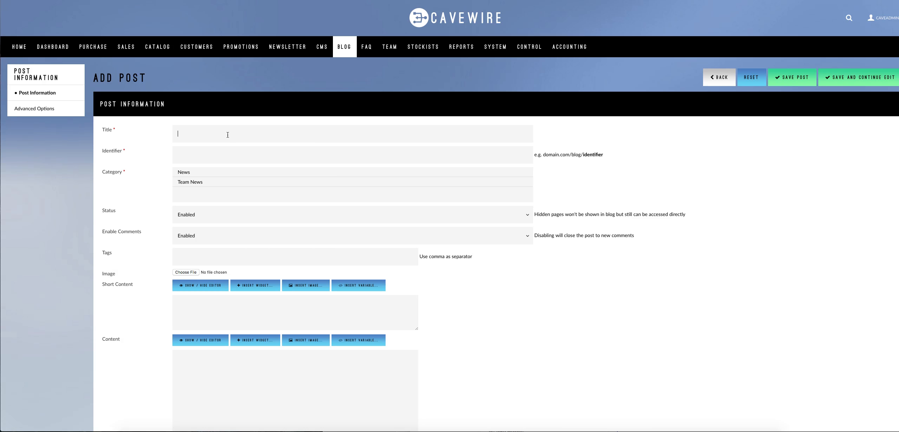
pyautogui.click(228, 135)
pyautogui.write('H')
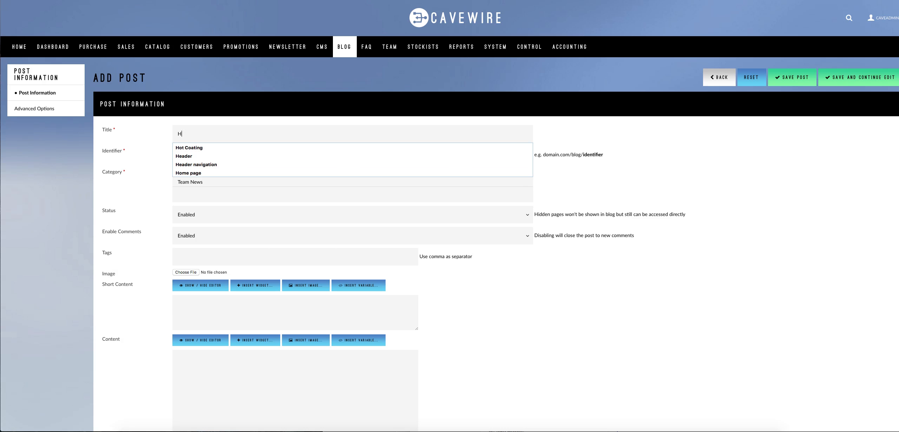
pyautogui.write('ow it works')
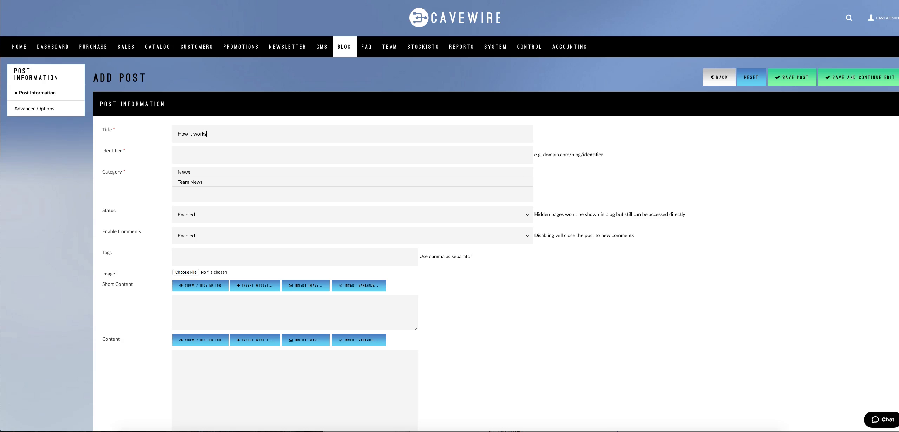
pyautogui.press('Tab')
pyautogui.write('how-it-works')
pyautogui.click(195, 172)
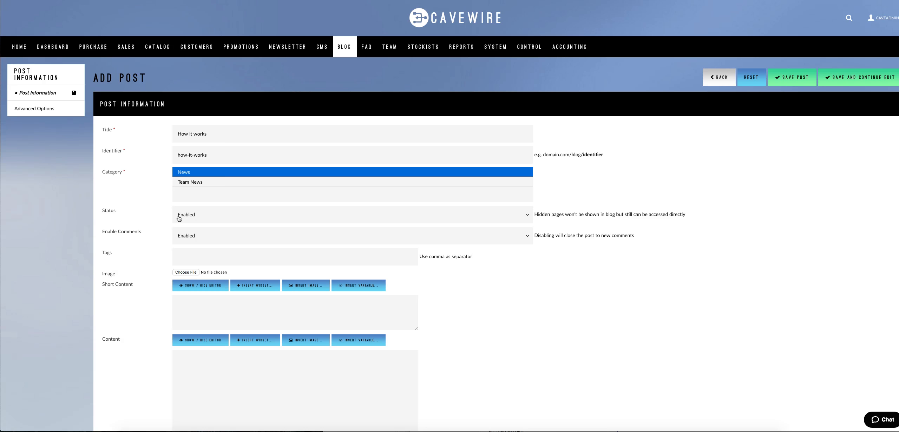
pyautogui.scroll(-2, 180, 245)
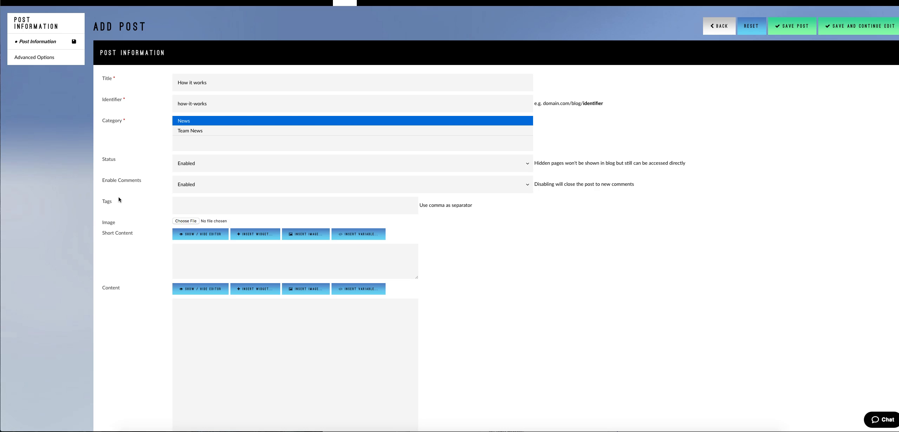
pyautogui.click(192, 184)
pyautogui.click(202, 189)
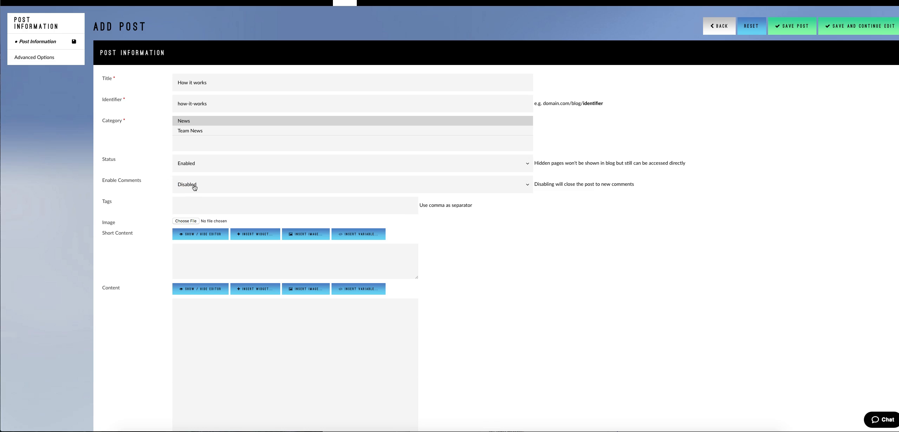
pyautogui.click(194, 186)
pyautogui.click(188, 177)
# Step: Attach the JPEG whose file name begins with fia3mg-pa3q from the Downloads folder as the post's image
pyautogui.scroll(-2, 151, 218)
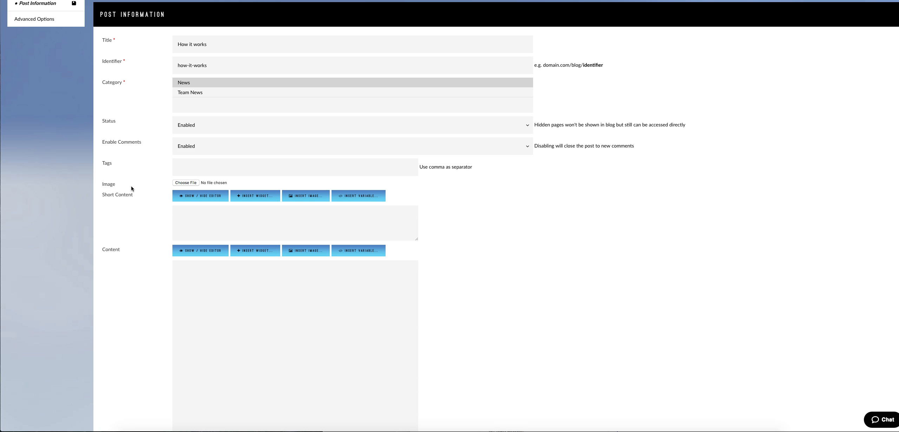
pyautogui.scroll(2, 155, 210)
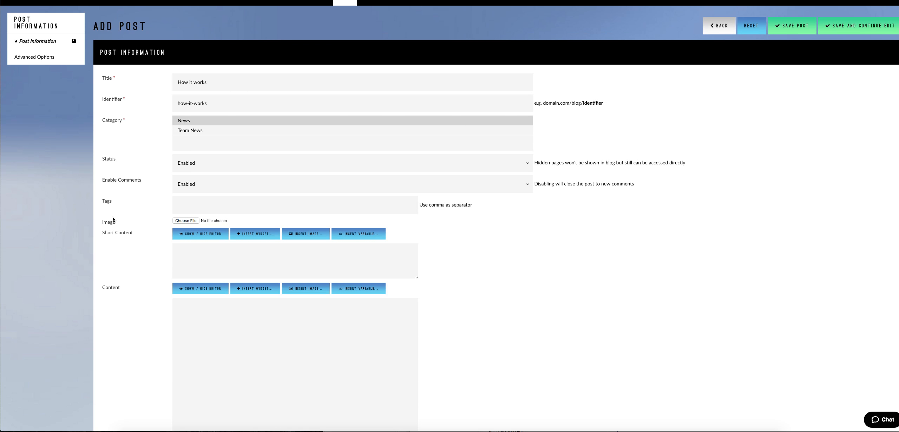
pyautogui.click(189, 221)
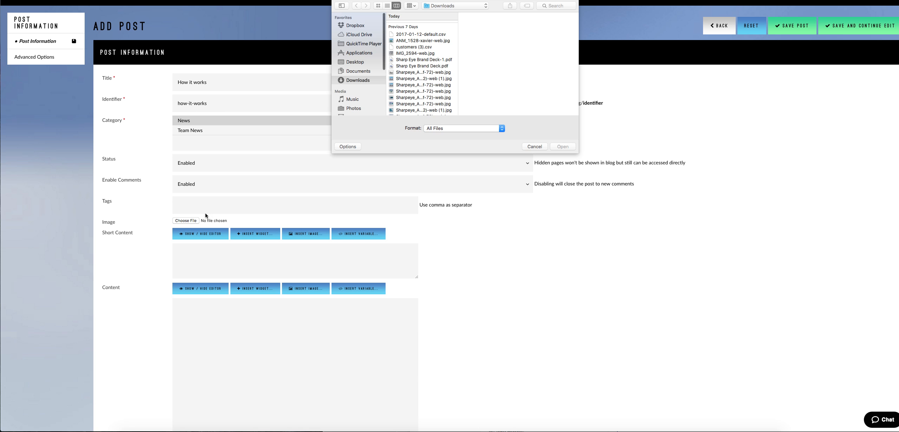
pyautogui.click(409, 32)
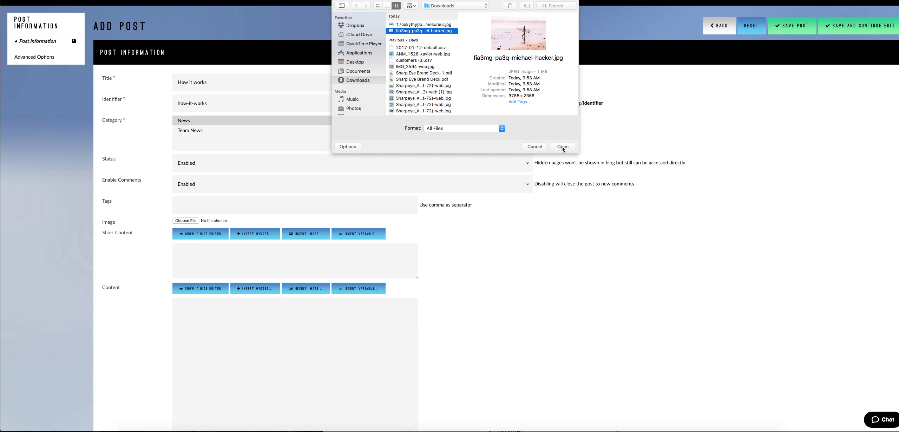
pyautogui.click(562, 147)
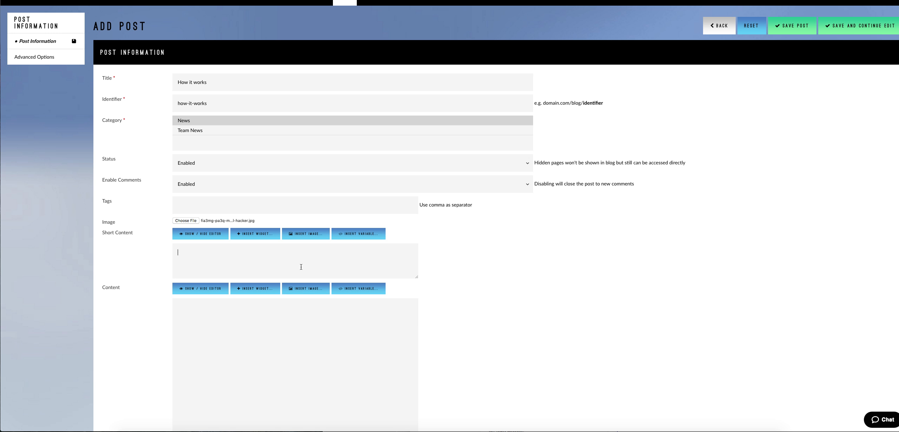
# Step: Enter "This is our short description." as the short content and "This is the long content." as the main content
pyautogui.write('This is our short description.')
pyautogui.scroll(-5, 237, 297)
pyautogui.click(236, 291)
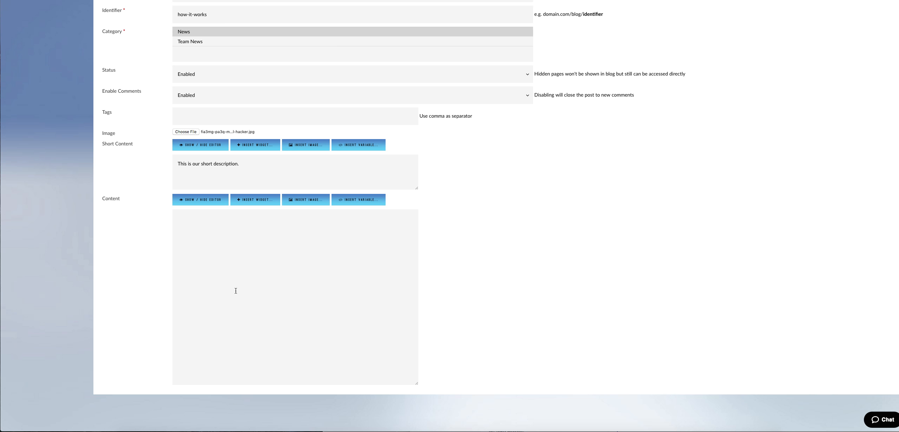
pyautogui.write('This is the long content.')
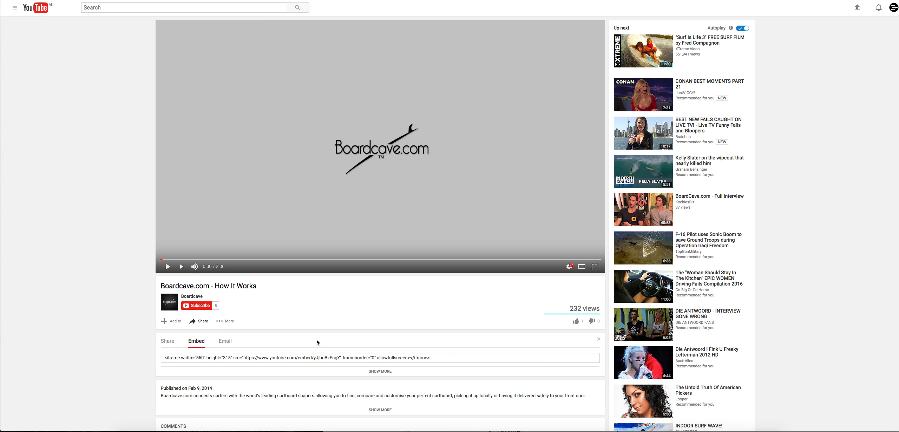
# Step: Copy the embed code of the "Boardcave.com - How It Works" video on YouTube and paste it below the post's long content text
pyautogui.click(198, 271)
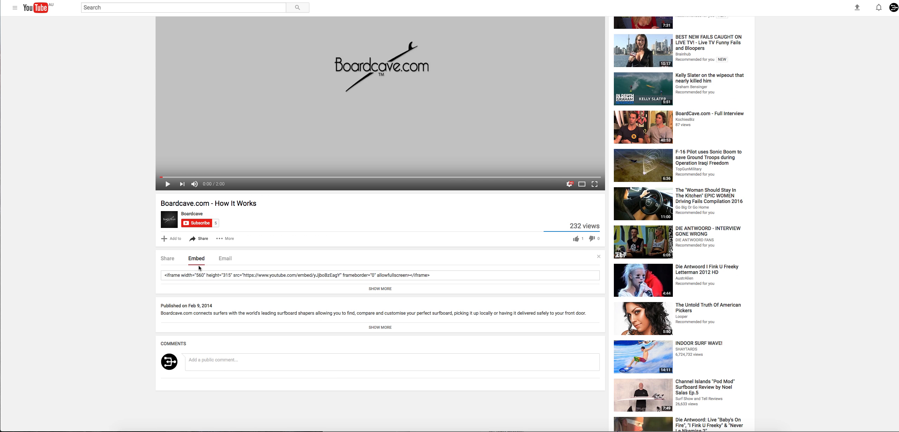
pyautogui.click(224, 277)
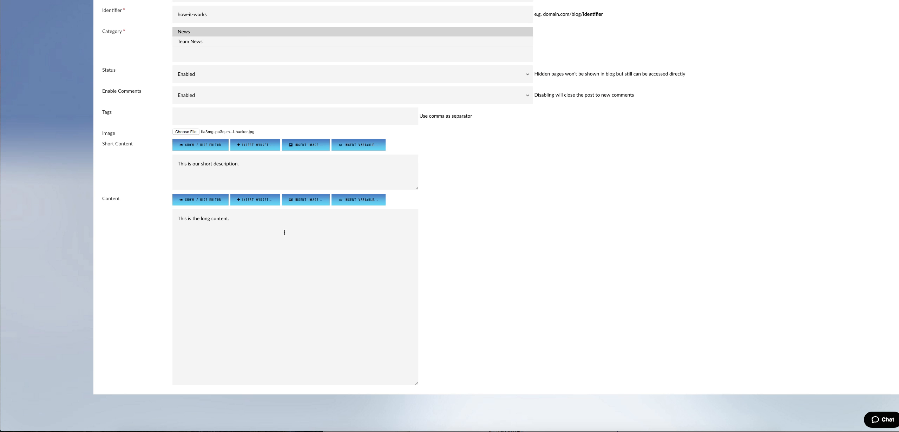
pyautogui.write('<iframe width="560" height="315" src="https://www.youtube.com/embed/yJjboBzEagY" frameborder="0" allowfullscreen></iframe>')
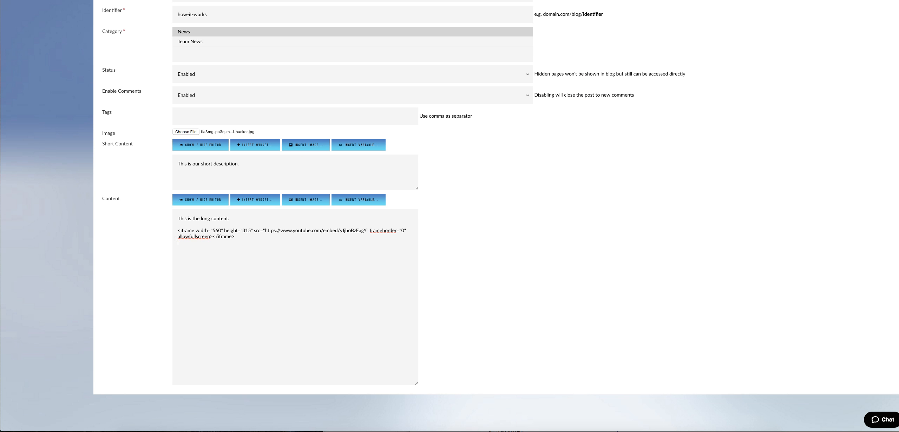
# Step: Set the post's meta description in the advanced options to "This meta description is really good."
pyautogui.scroll(5, 663, 263)
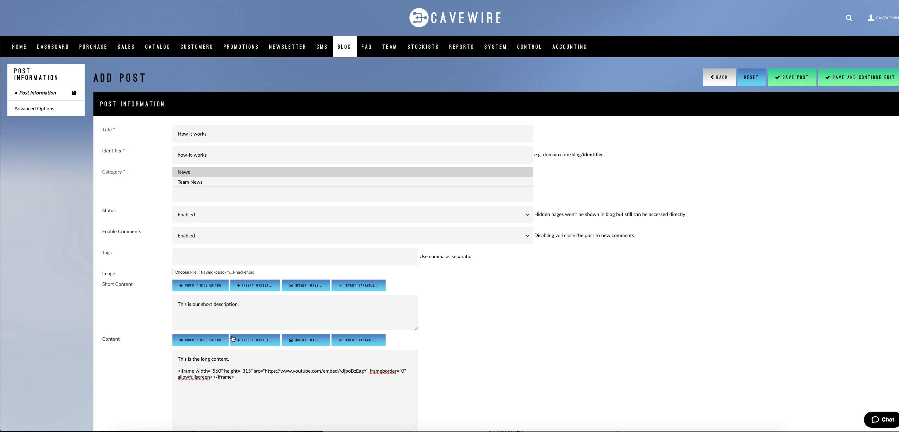
pyautogui.click(53, 107)
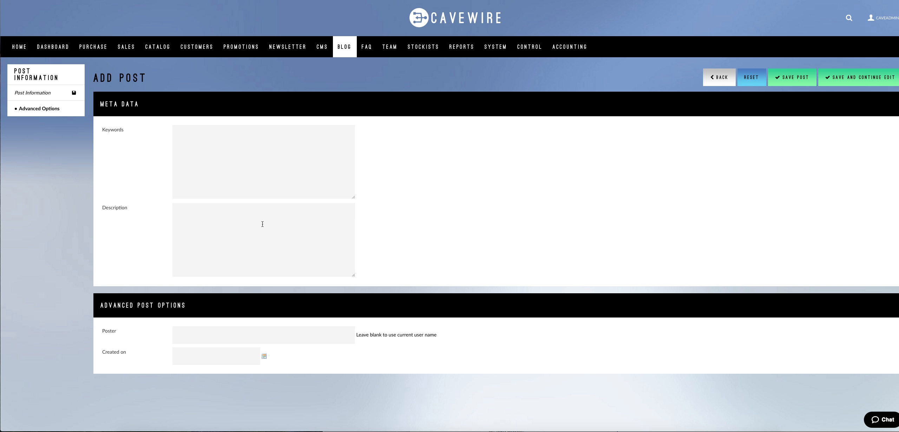
pyautogui.write('This meta description')
pyautogui.write('is really good.')
# Step: Enter the author's full name as the poster in the advanced post options
pyautogui.click(218, 334)
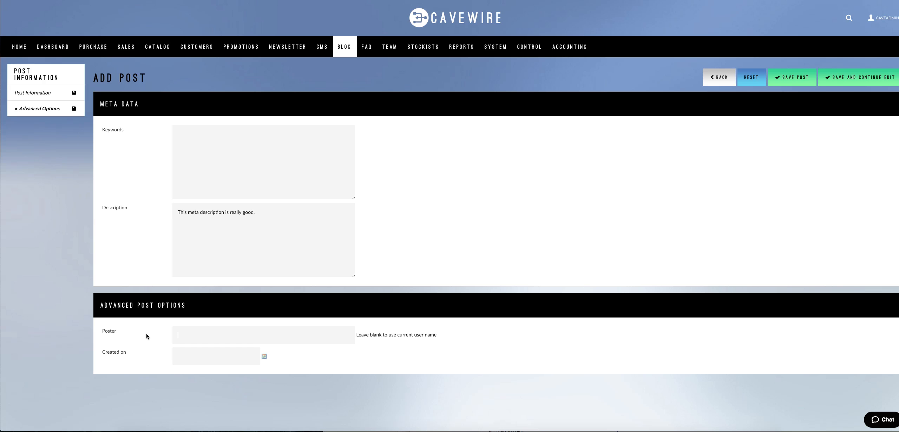
pyautogui.write('Demo Surfboards')
pyautogui.hotkey('ctrl', 'a')
pyautogui.write('Tommy Bar')
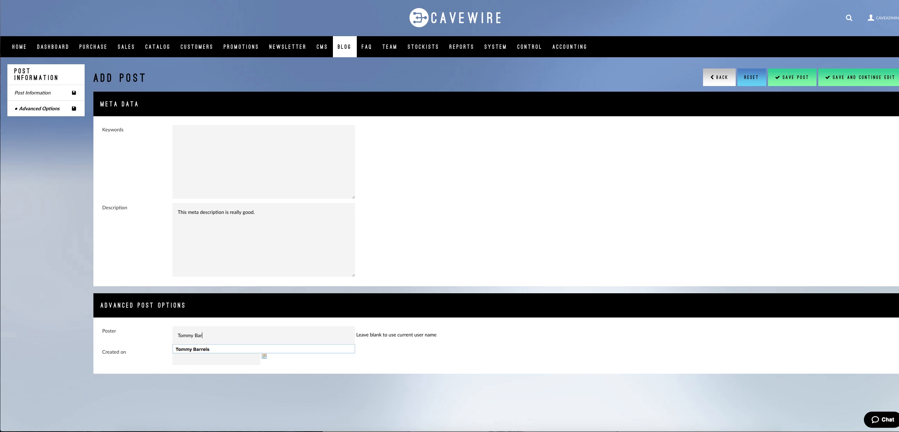
pyautogui.write('rels')
pyautogui.click(501, 380)
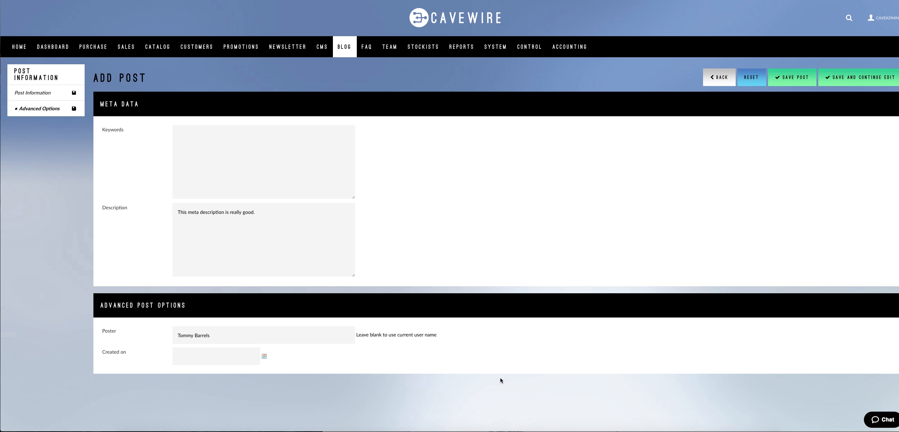
# Step: Set the post's creation date to 16 January 2017 and save the post
pyautogui.click(217, 361)
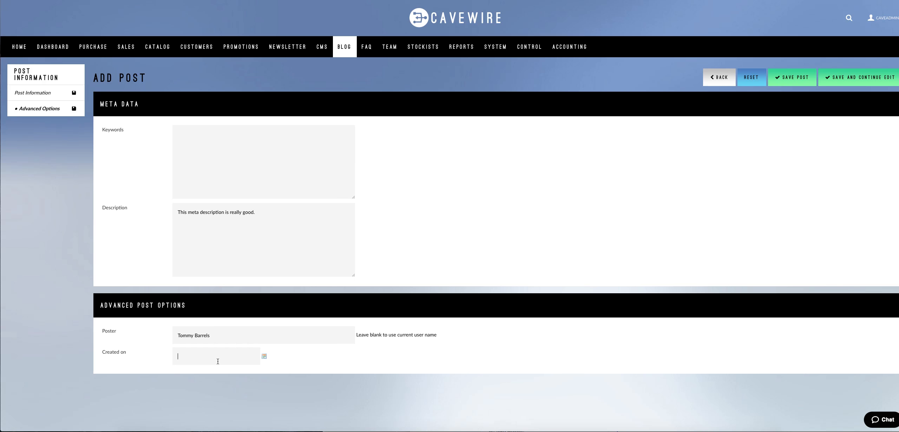
pyautogui.click(264, 356)
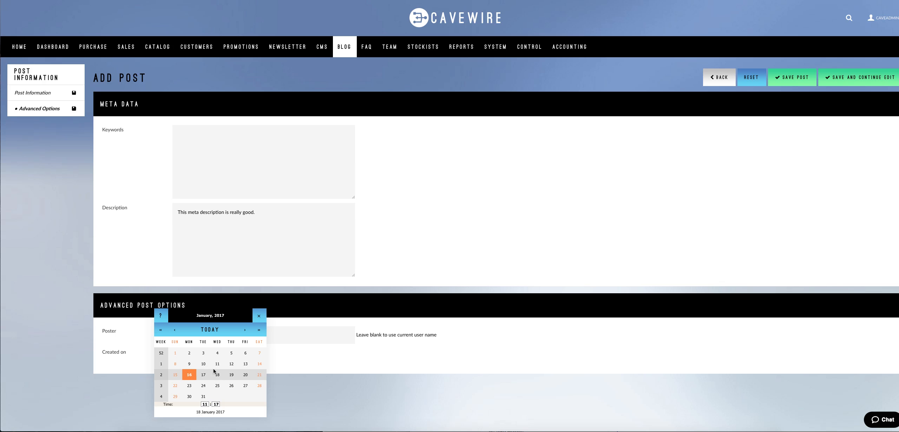
pyautogui.click(189, 375)
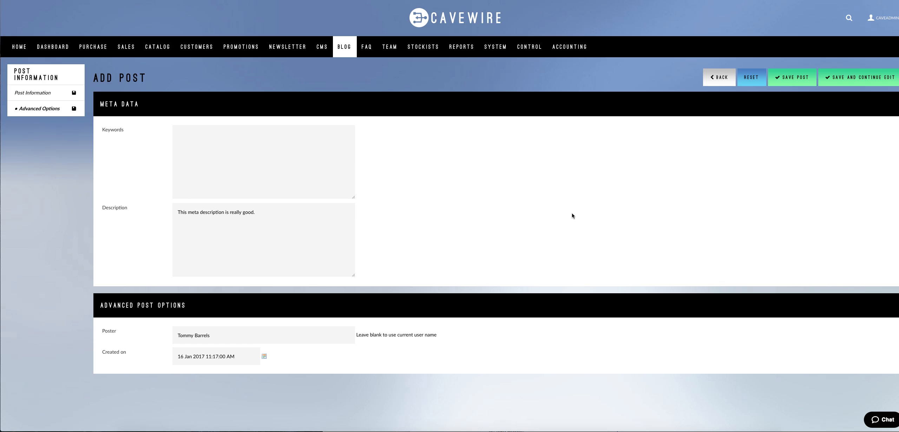
pyautogui.click(795, 87)
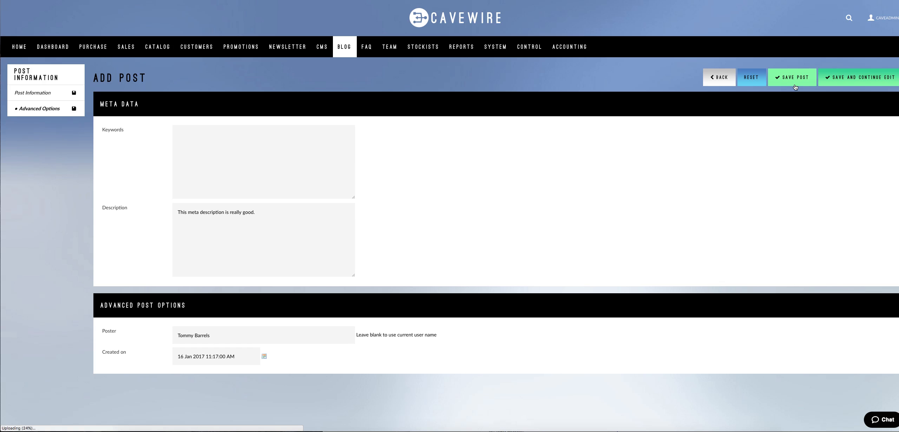